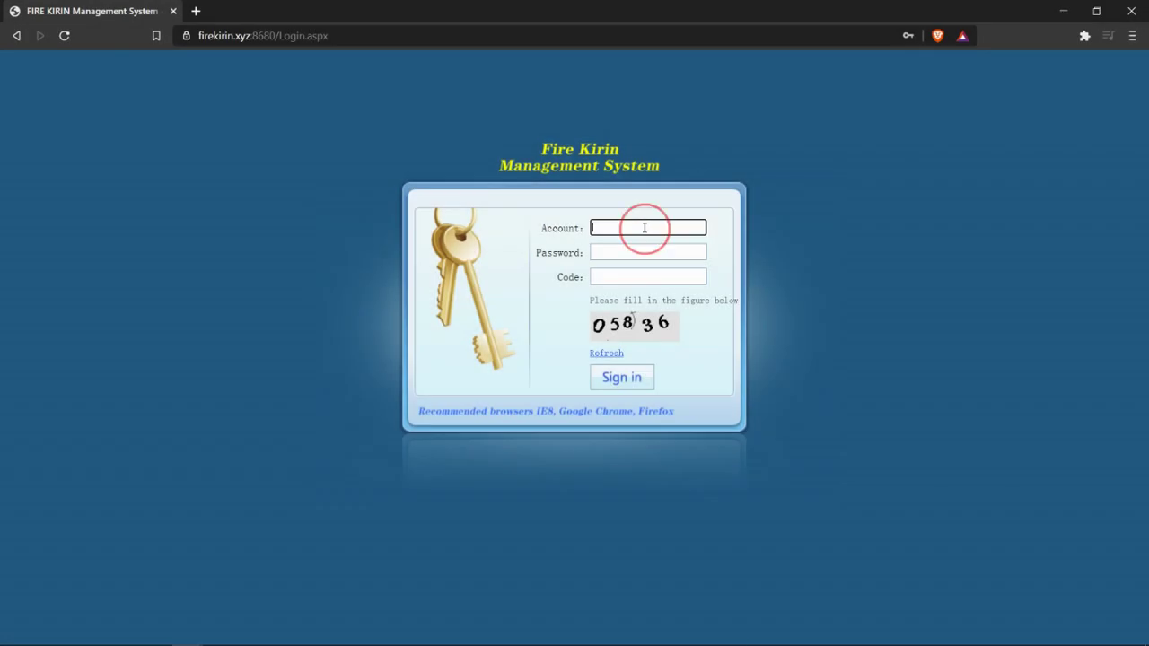
Sign in to the cashier account with the saved login and captcha code 05836
{"action": "left_click", "coordinate": [643, 303]}
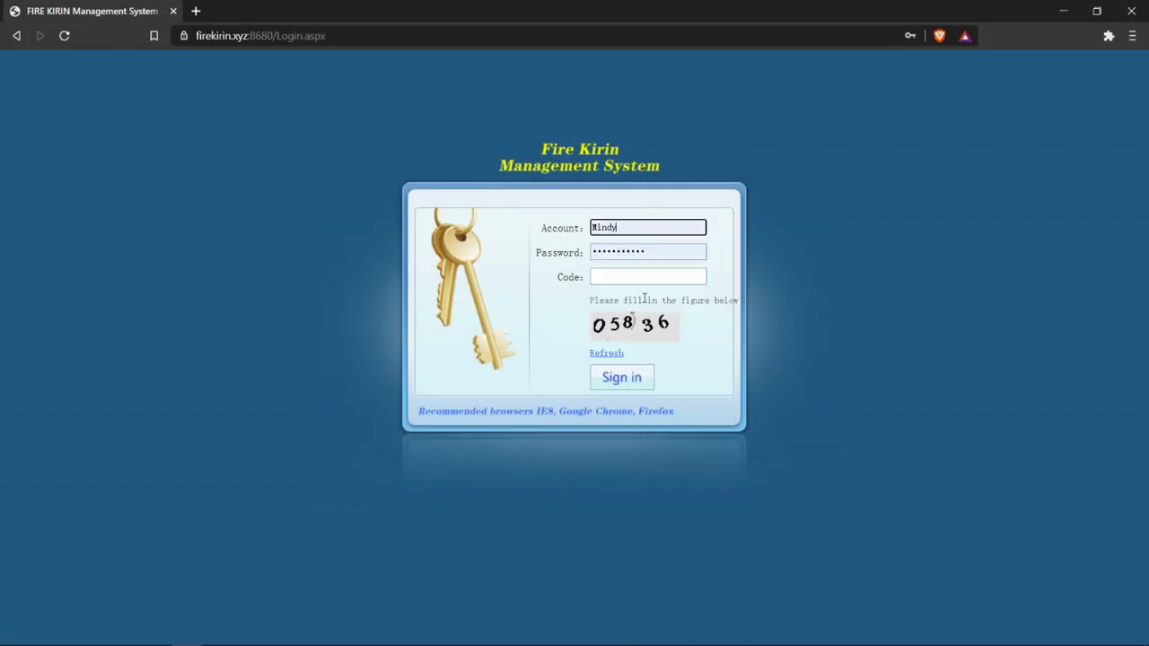
{"action": "left_click", "coordinate": [638, 276]}
{"action": "type", "text": "0"}
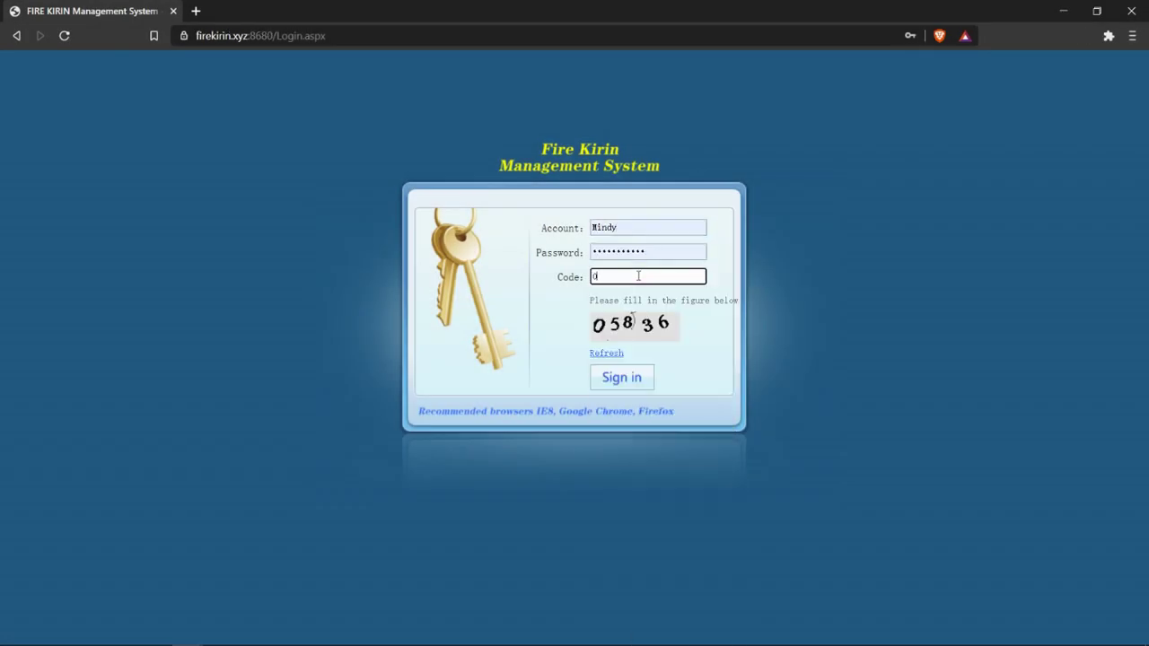
{"action": "type", "text": "583"}
{"action": "type", "text": "6"}
{"action": "left_click", "coordinate": [643, 382]}
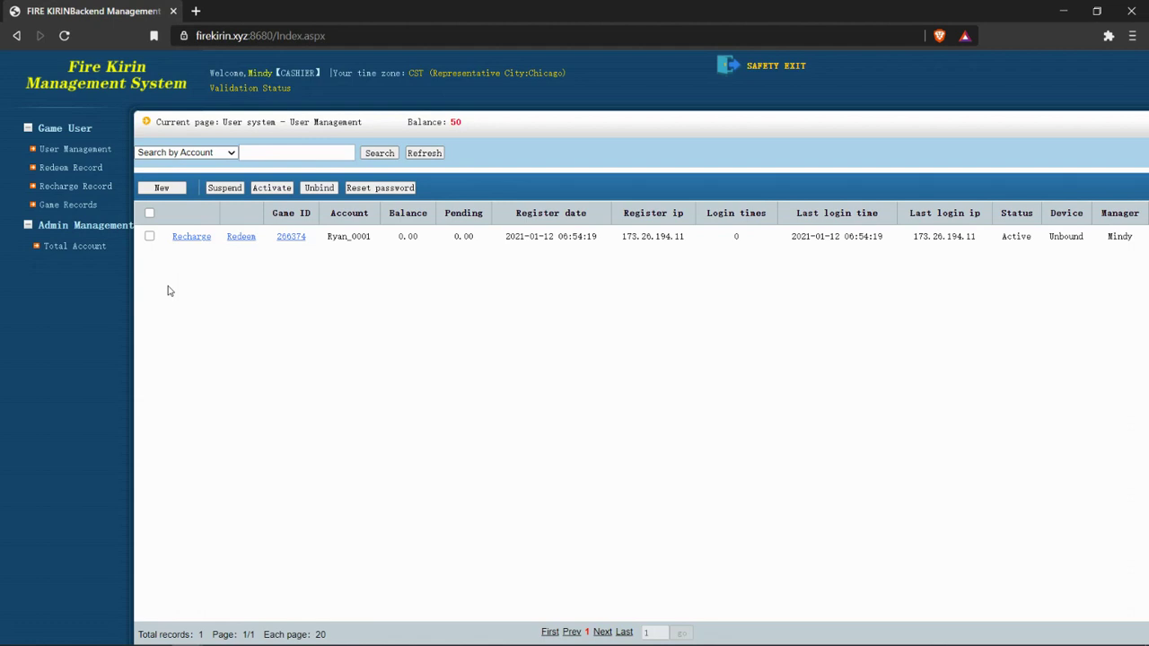
Bring up the User Management page listing Ryan_0001 at 0.00, with cashier balance 50
{"action": "left_click", "coordinate": [187, 289]}
{"action": "left_click", "coordinate": [162, 189]}
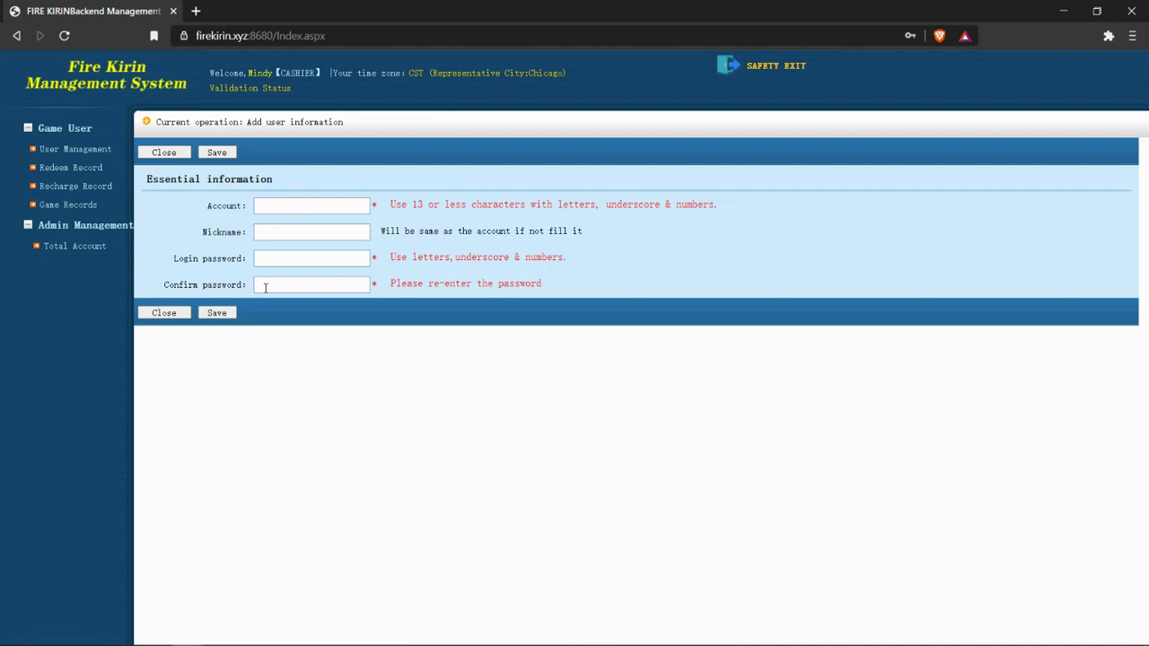
{"action": "left_click", "coordinate": [164, 312]}
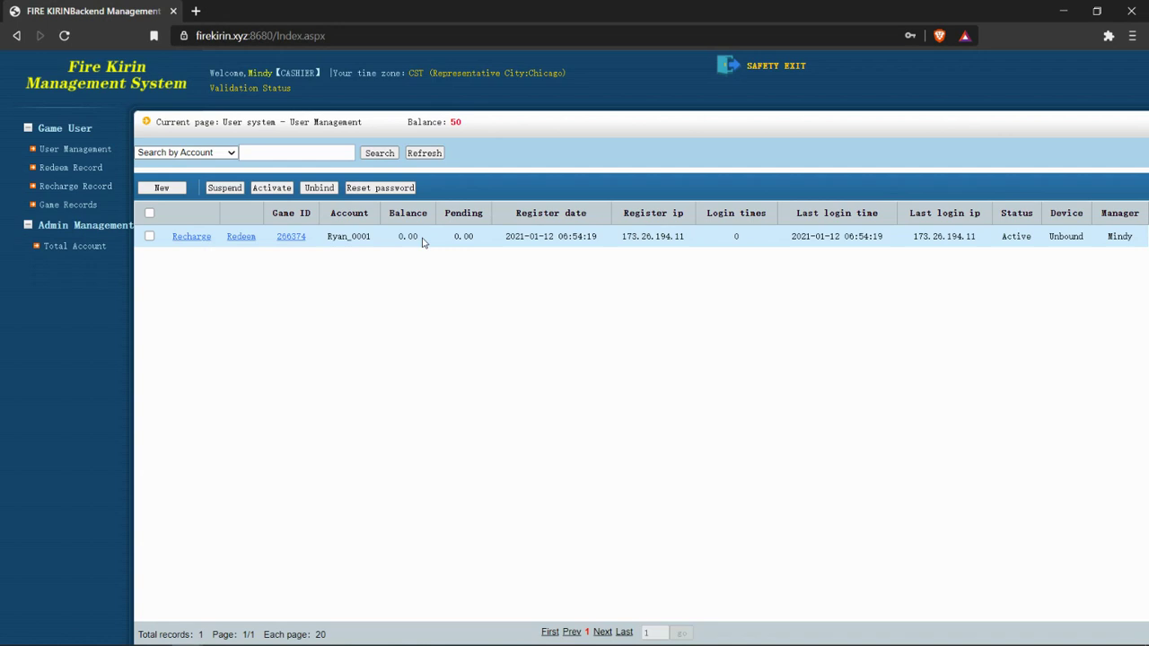
Recharge Ryan_0001 with 10 credits, raising him to 10.00 and dropping the cashier to 40
{"action": "left_click", "coordinate": [197, 238]}
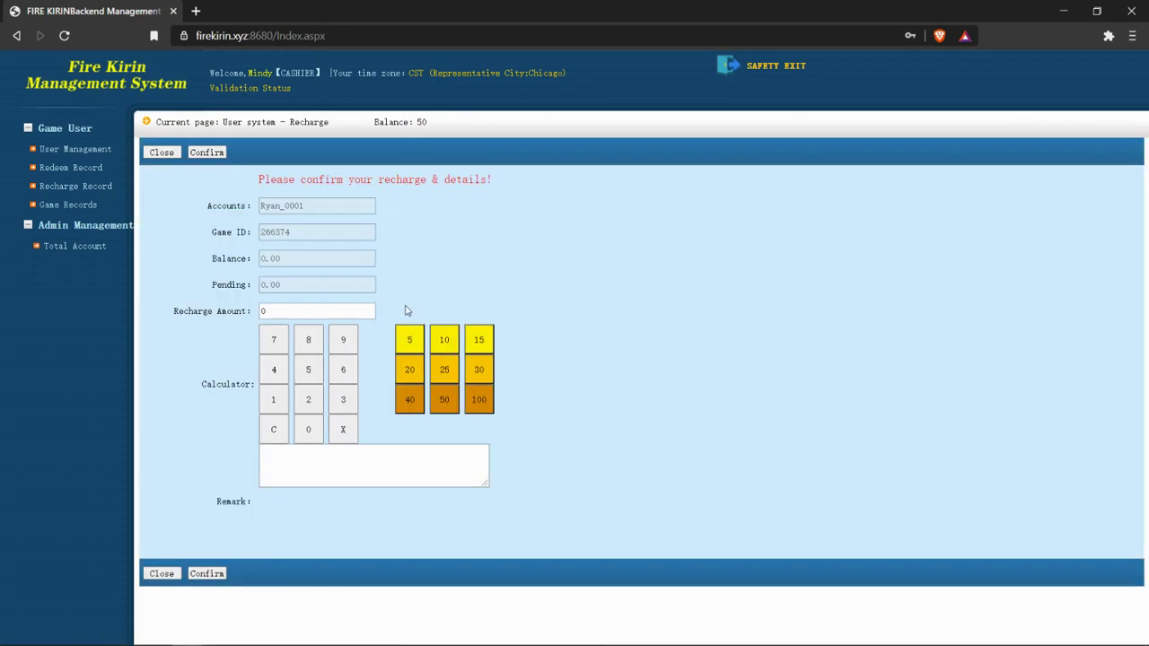
{"action": "left_click", "coordinate": [445, 345]}
{"action": "left_click", "coordinate": [212, 575]}
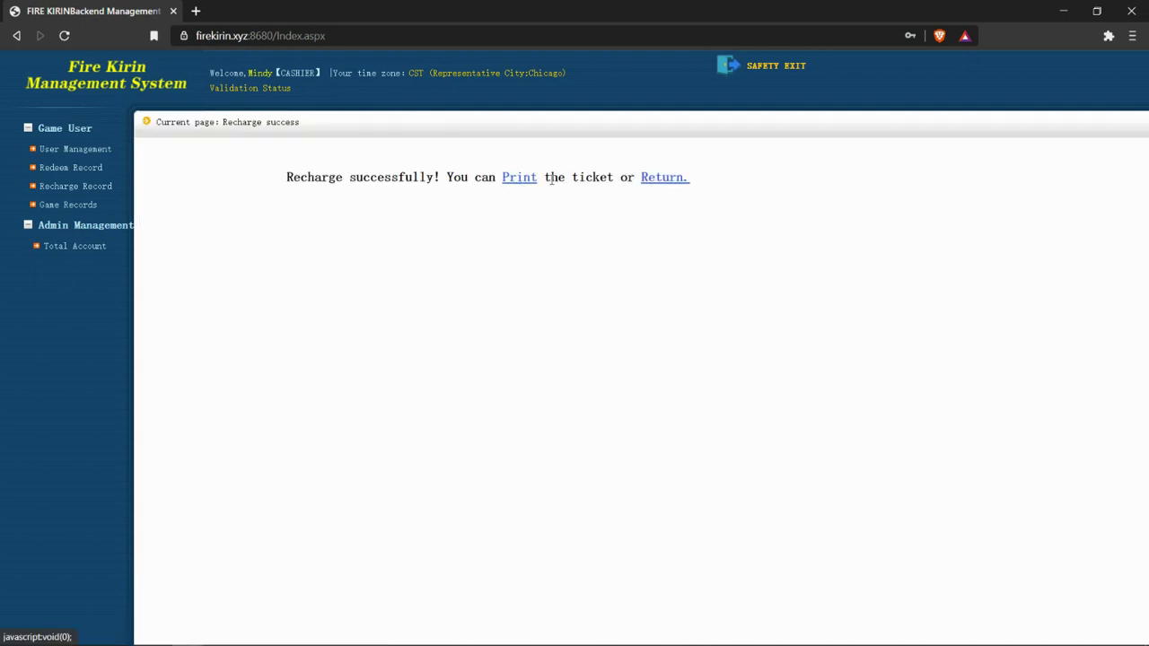
{"action": "left_click", "coordinate": [653, 183]}
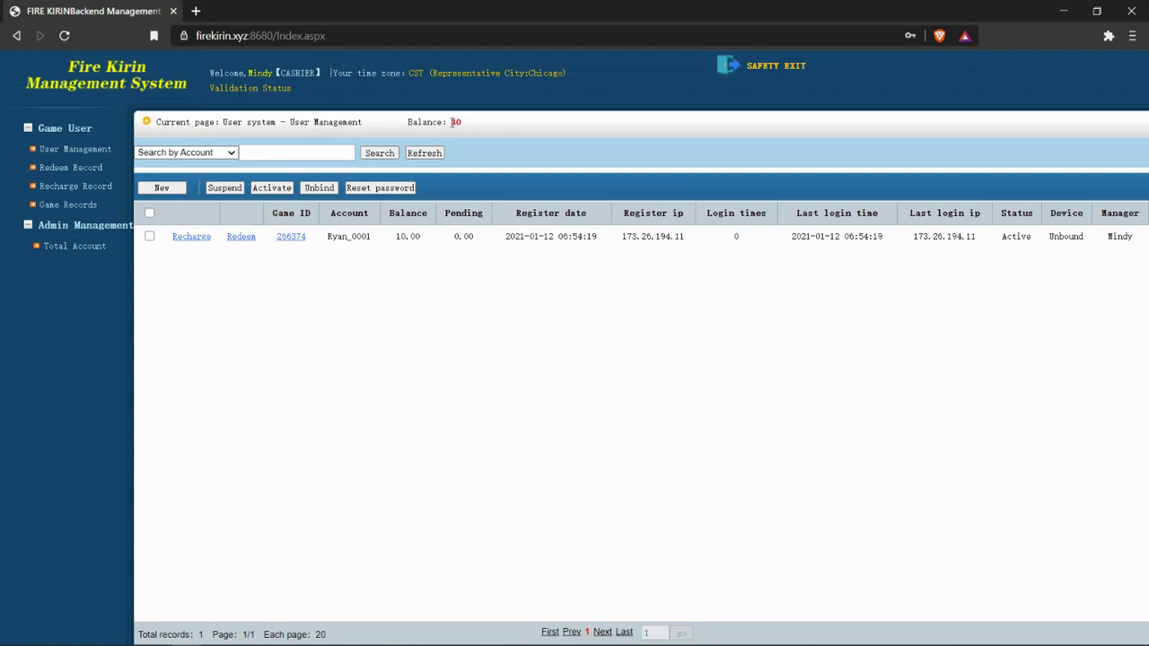
{"action": "left_click", "coordinate": [453, 124]}
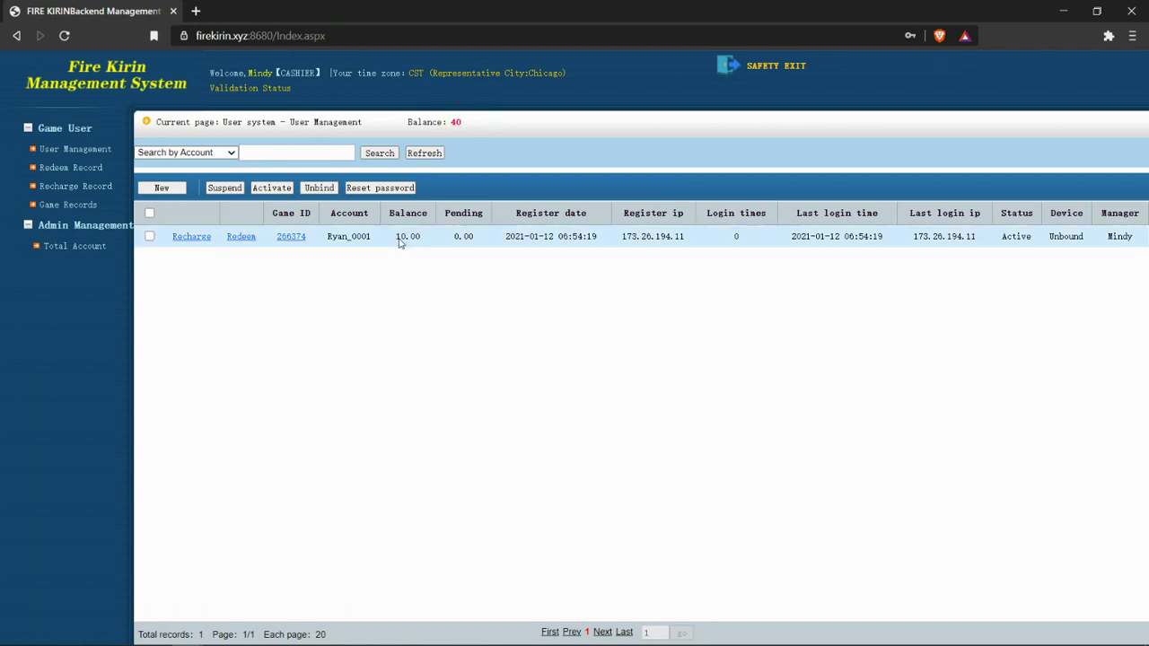
{"action": "left_click", "coordinate": [240, 240]}
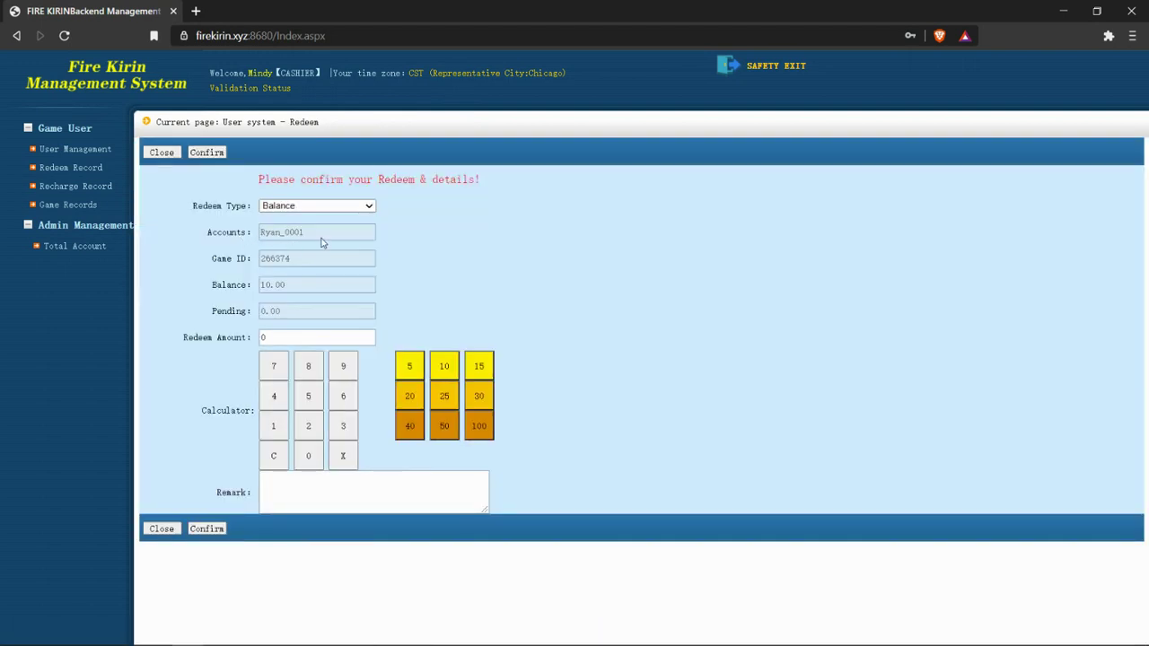
{"action": "left_click", "coordinate": [441, 373]}
{"action": "left_click", "coordinate": [298, 499]}
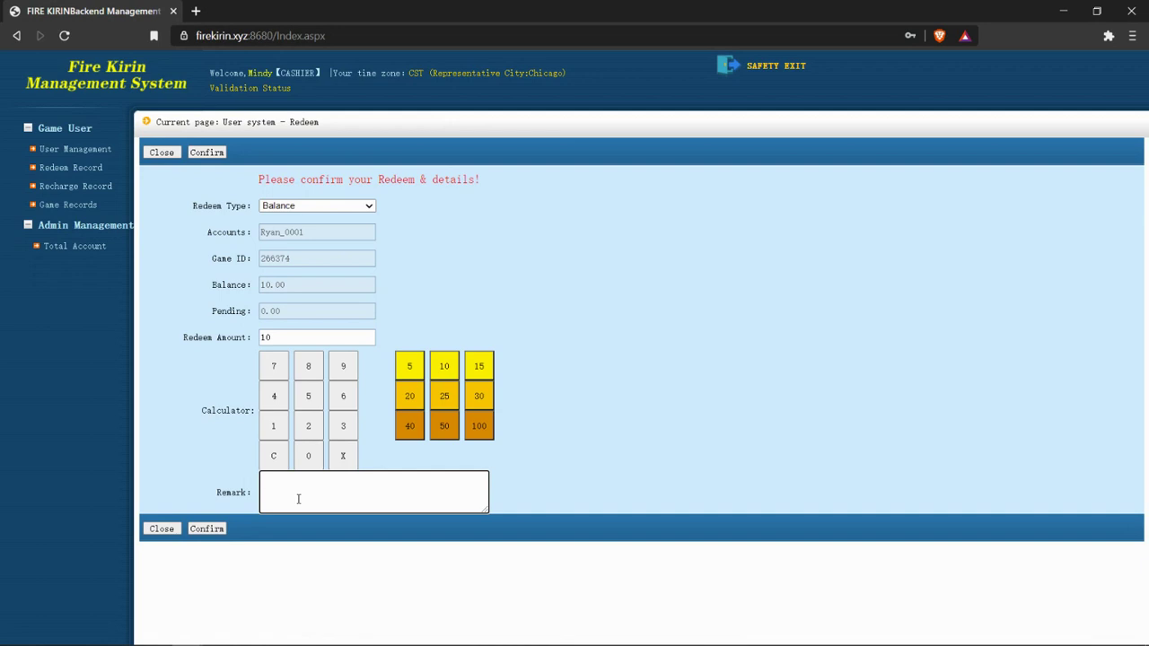
{"action": "type", "text": "He gifted "}
{"action": "type", "text": "us these cred"}
{"action": "type", "text": "its back"}
{"action": "left_click", "coordinate": [217, 532]}
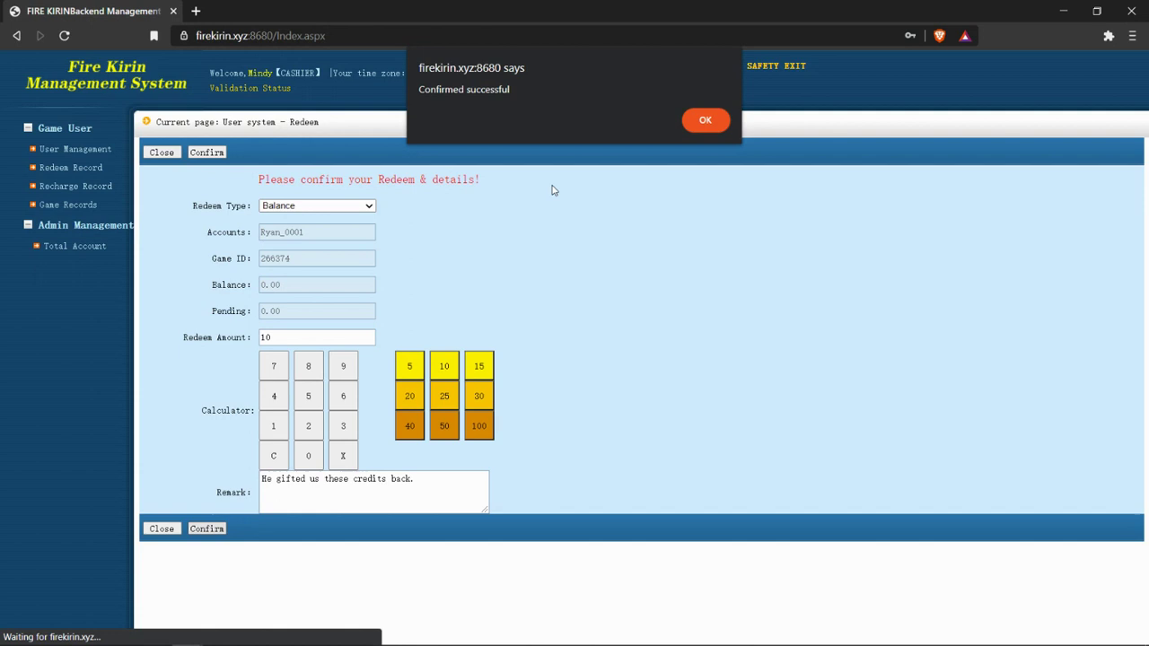
{"action": "left_click", "coordinate": [705, 121]}
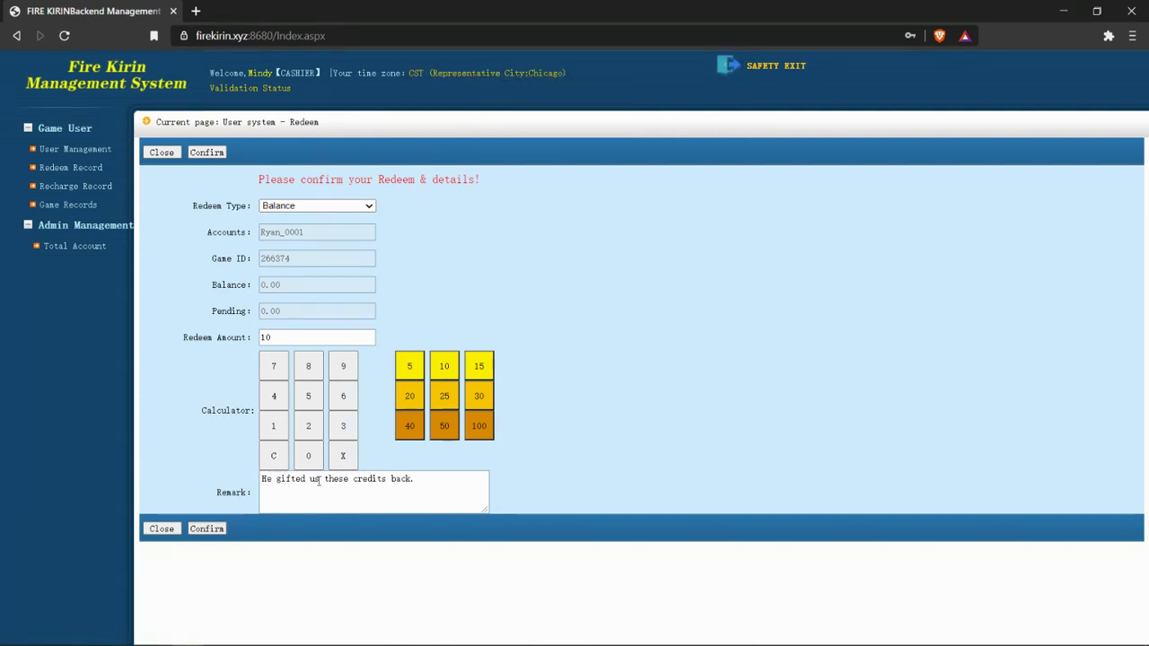
{"action": "left_click", "coordinate": [163, 531]}
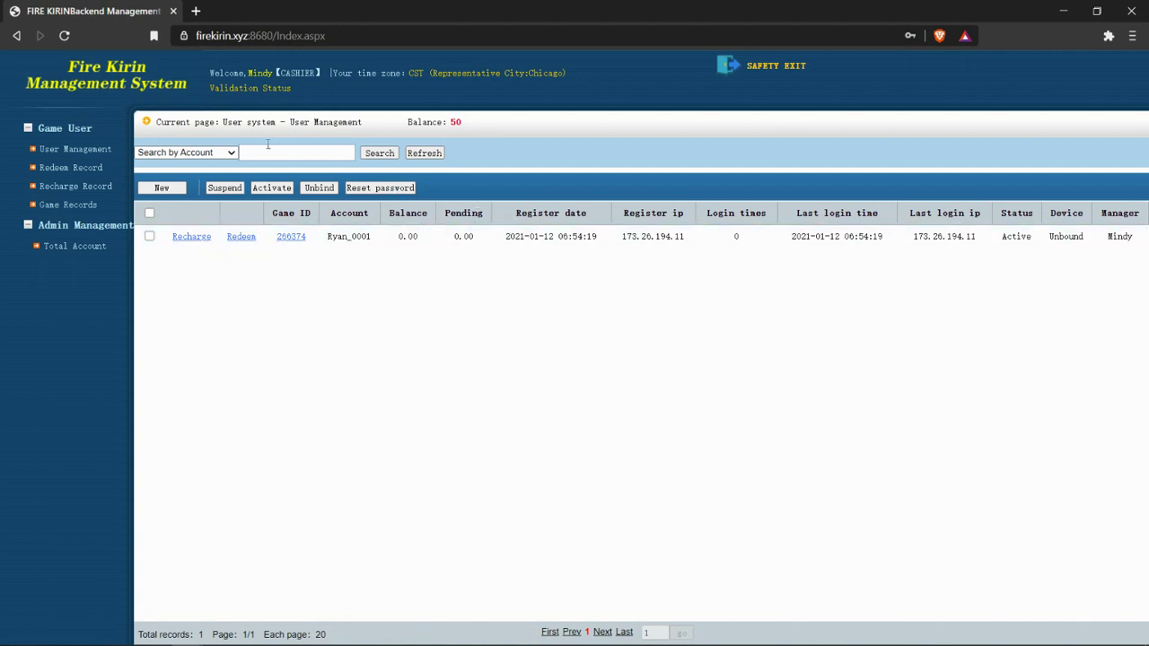
View the Redeem Record showing Ryan_0001's three 10-credit redeems and the gifted-back remark
{"action": "left_click", "coordinate": [96, 170]}
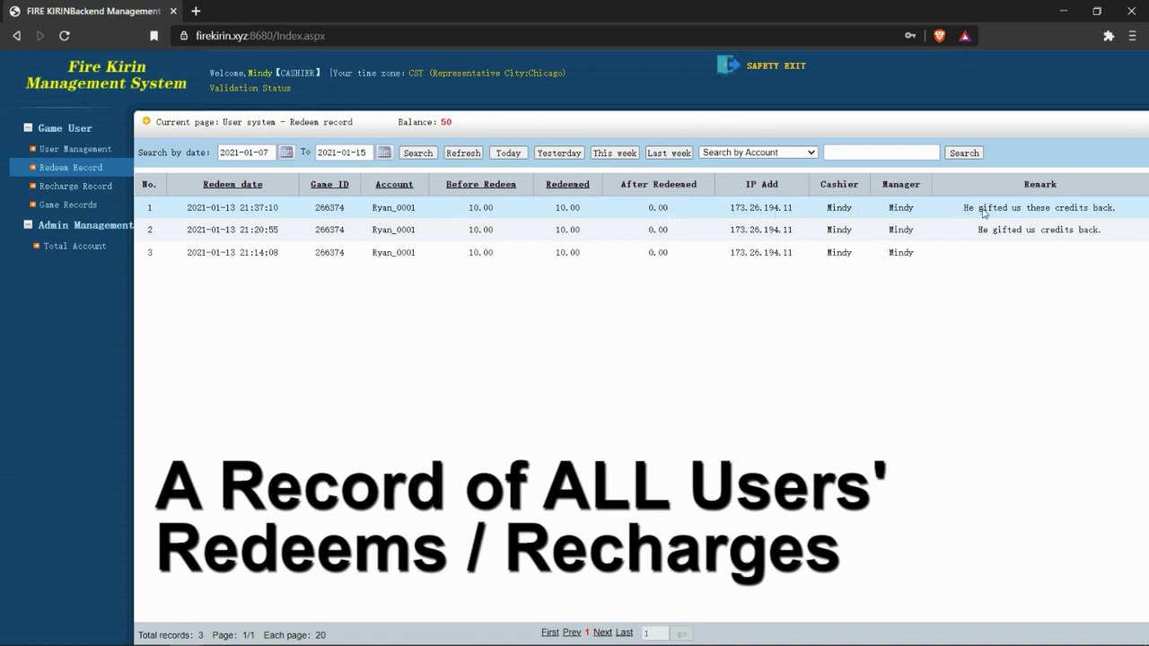
View the Recharge Record listing Ryan_0001's three 10-credit recharges
{"action": "left_click", "coordinate": [74, 190]}
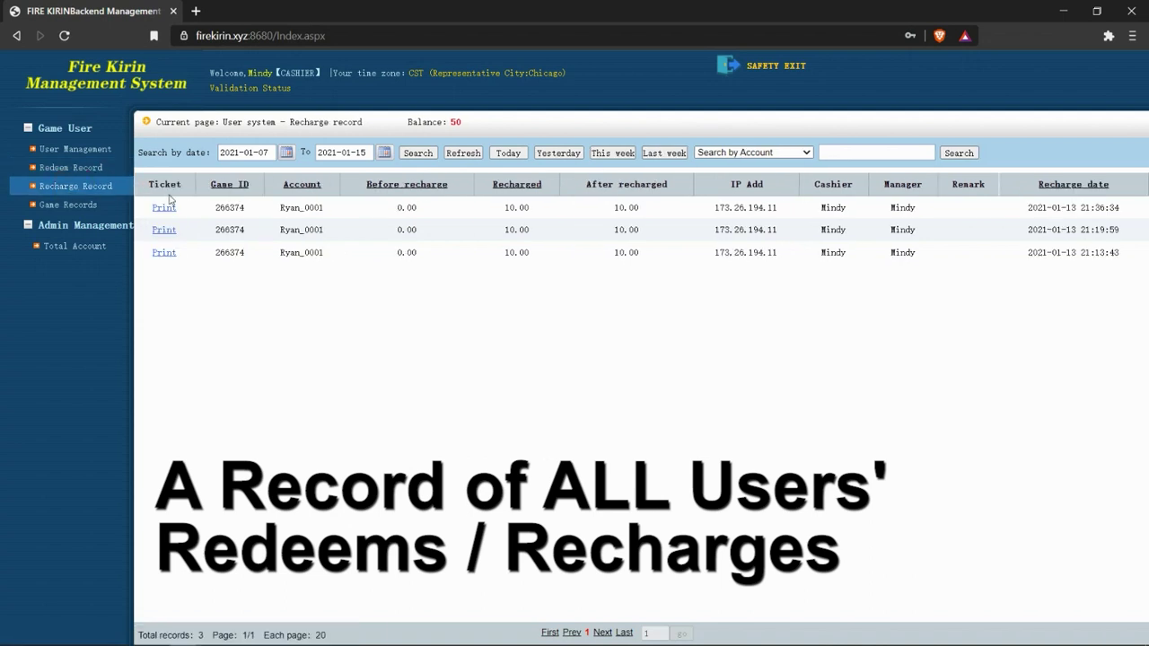